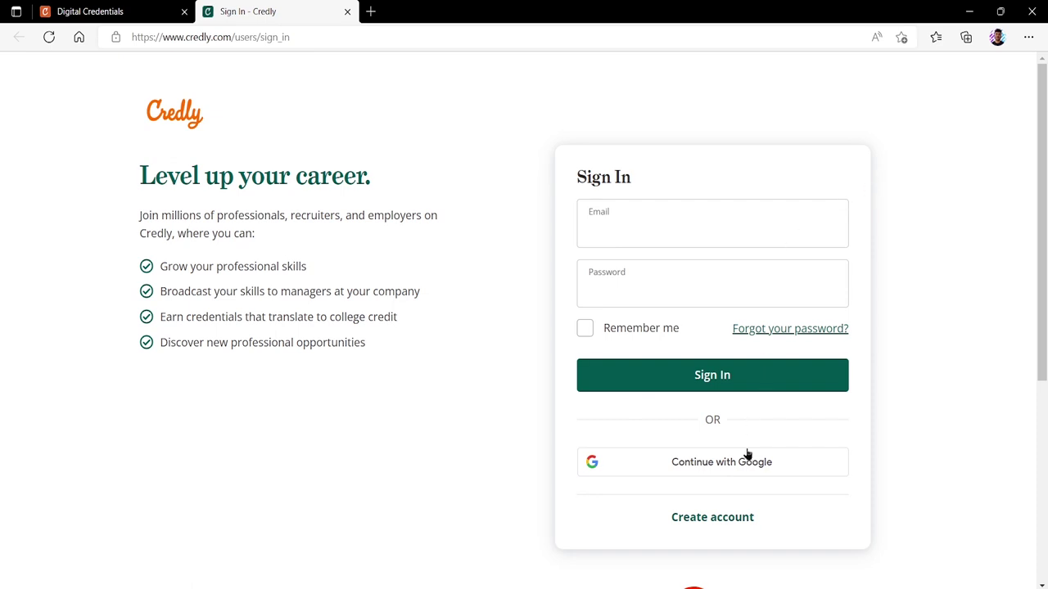
# Step: Start a new account and enter the first name, last name and university e-mail address
pyautogui.click(712, 517)
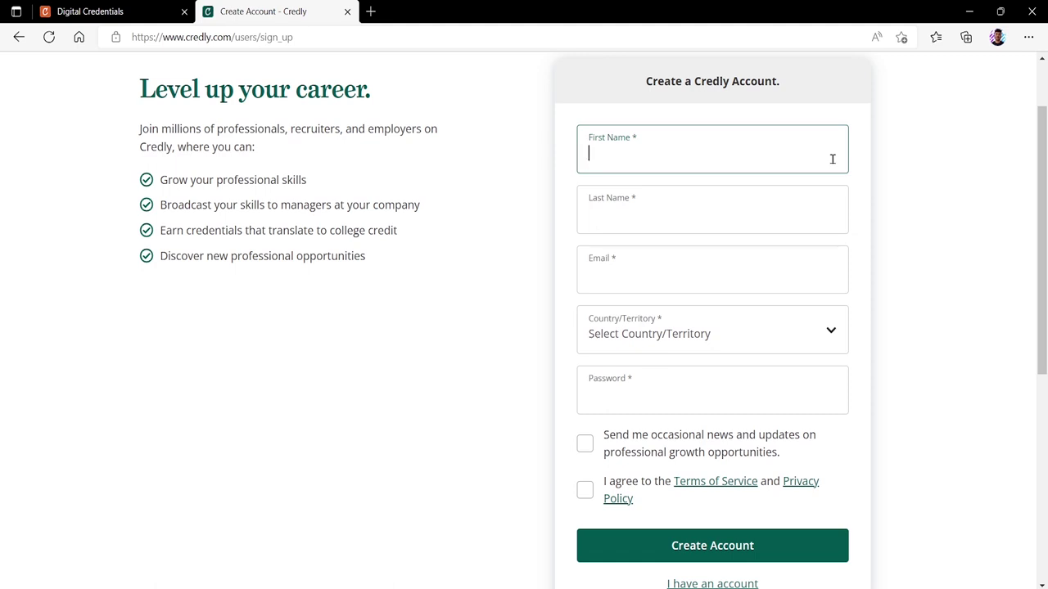
pyautogui.press('Tab')
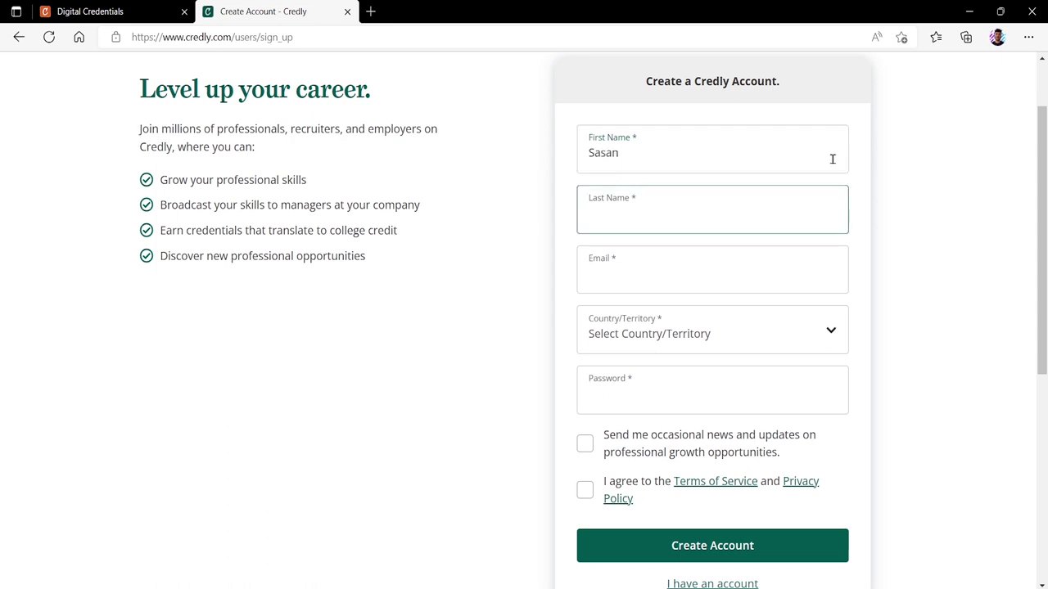
pyautogui.press('Tab')
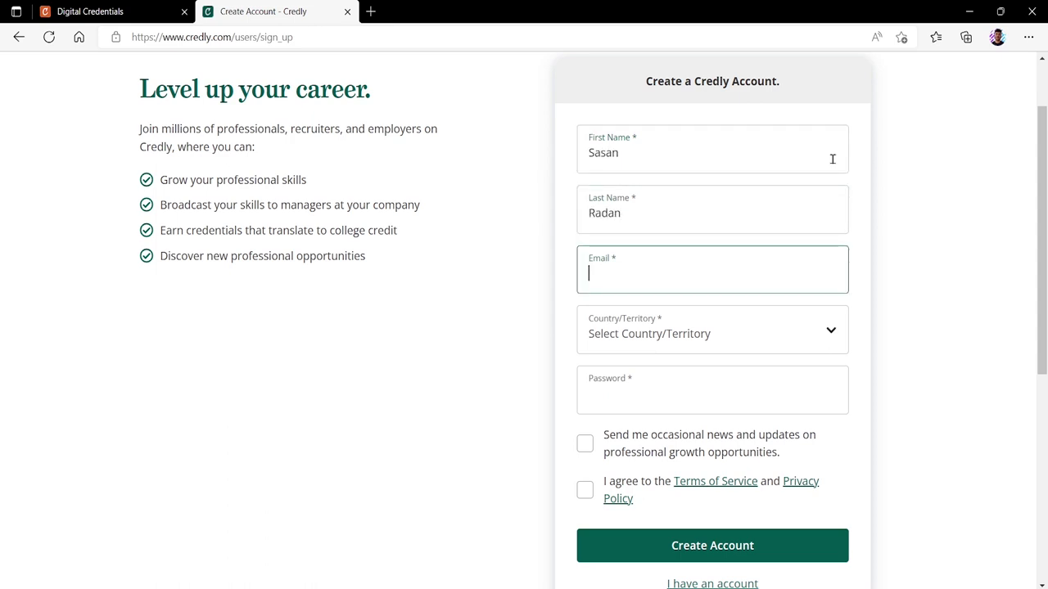
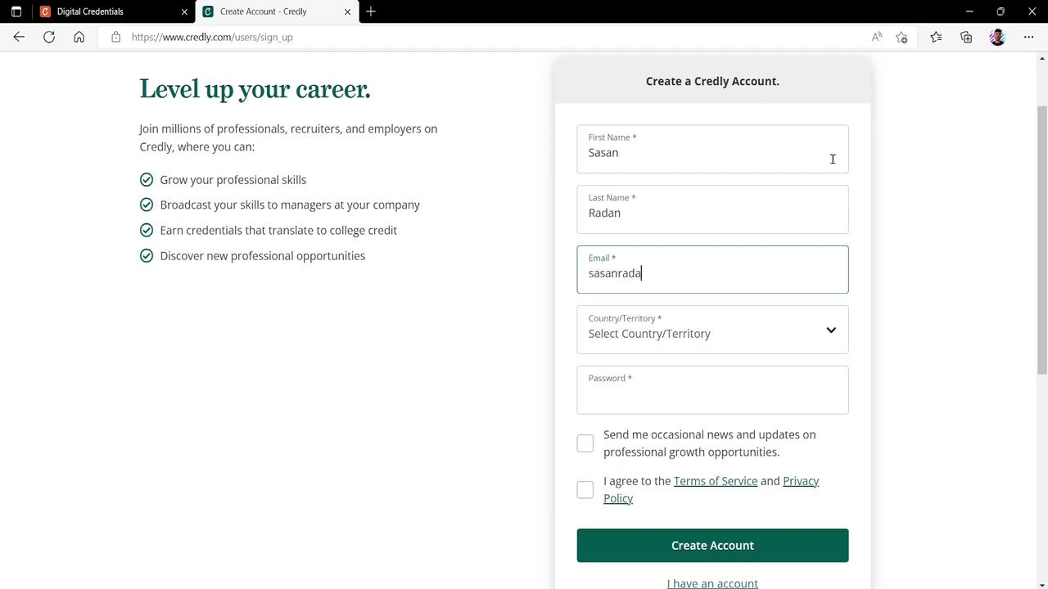
pyautogui.press('Tab')
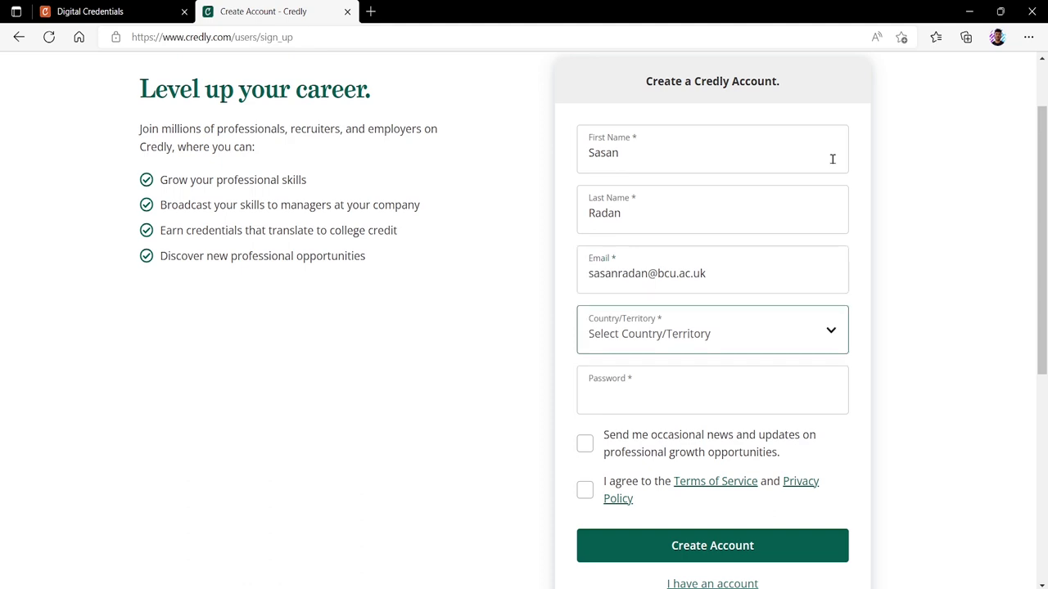
# Step: Choose United Kingdom as the country, enter a password, agree to the terms and create the account
pyautogui.click(830, 329)
pyautogui.scroll(-3, 837, 397)
pyautogui.moveTo(837, 397); pyautogui.dragTo(846, 548)
pyautogui.click(749, 496)
pyautogui.click(730, 402)
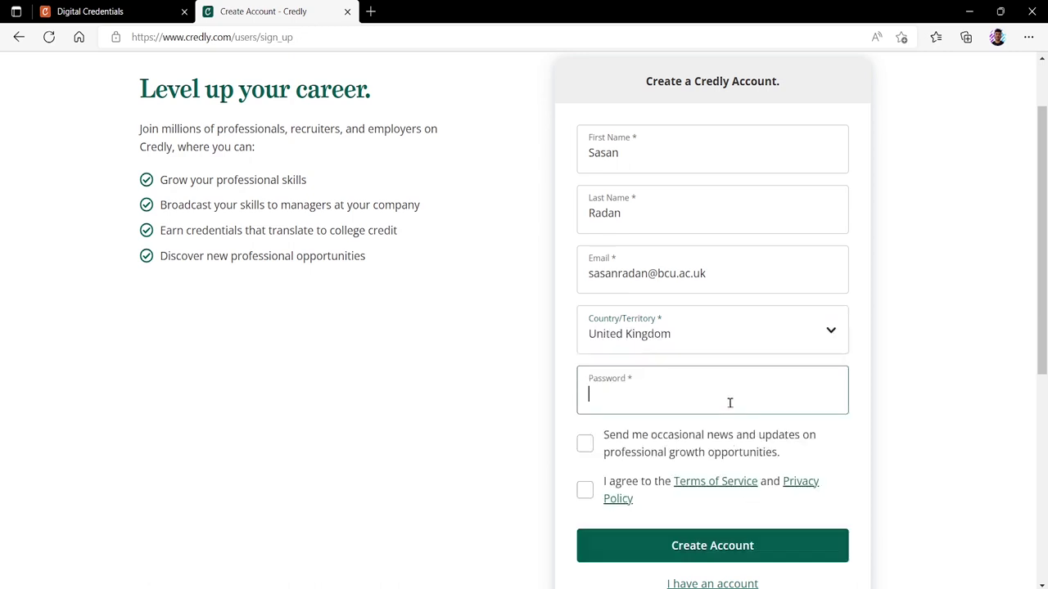
pyautogui.write('*********')
pyautogui.click(587, 491)
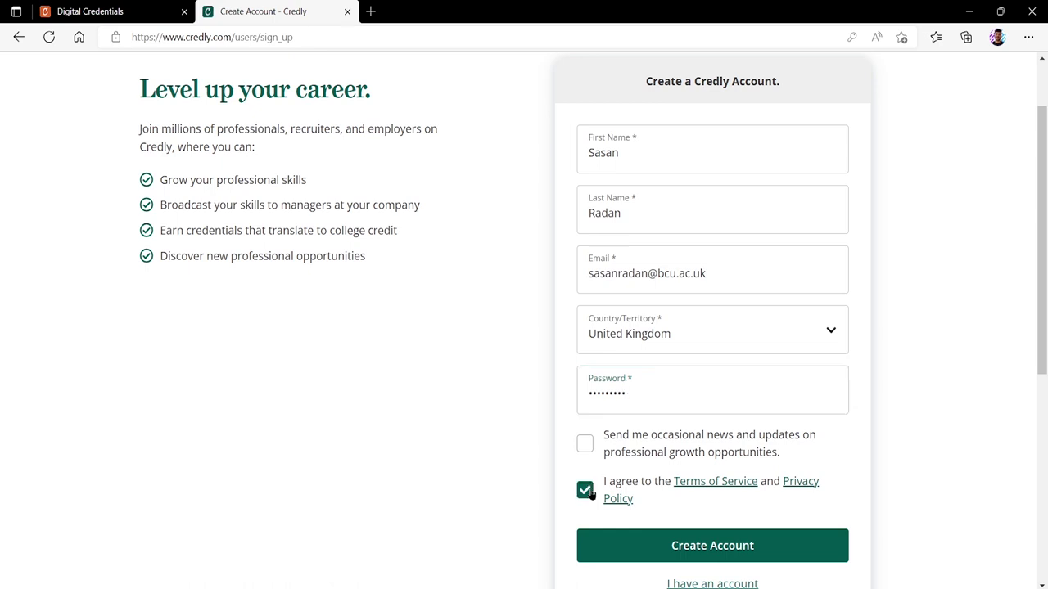
pyautogui.click(692, 542)
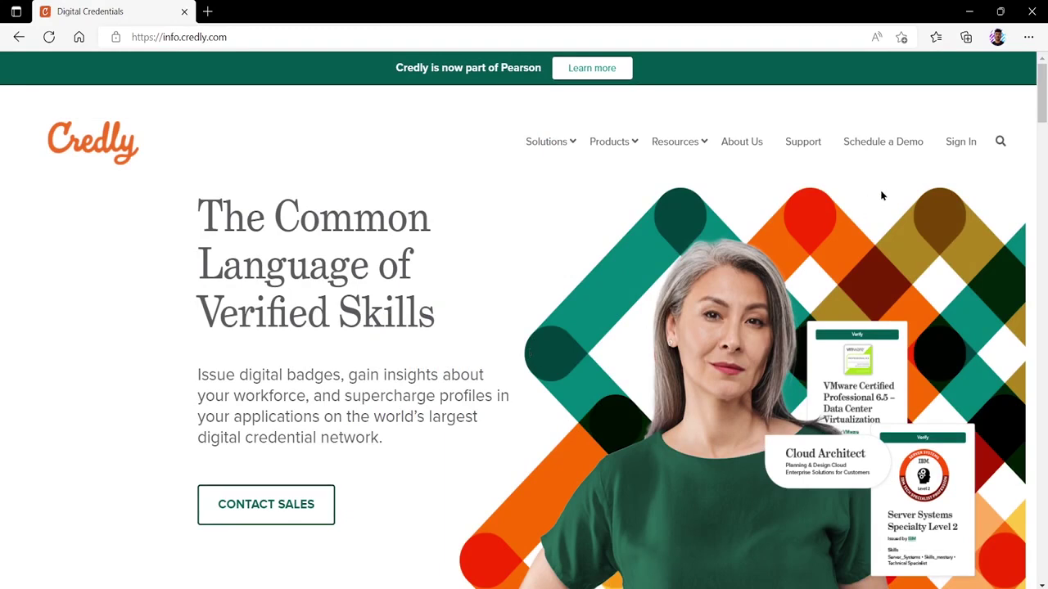
# Step: Sign in to Credly with the account's university e-mail and password
pyautogui.click(948, 145)
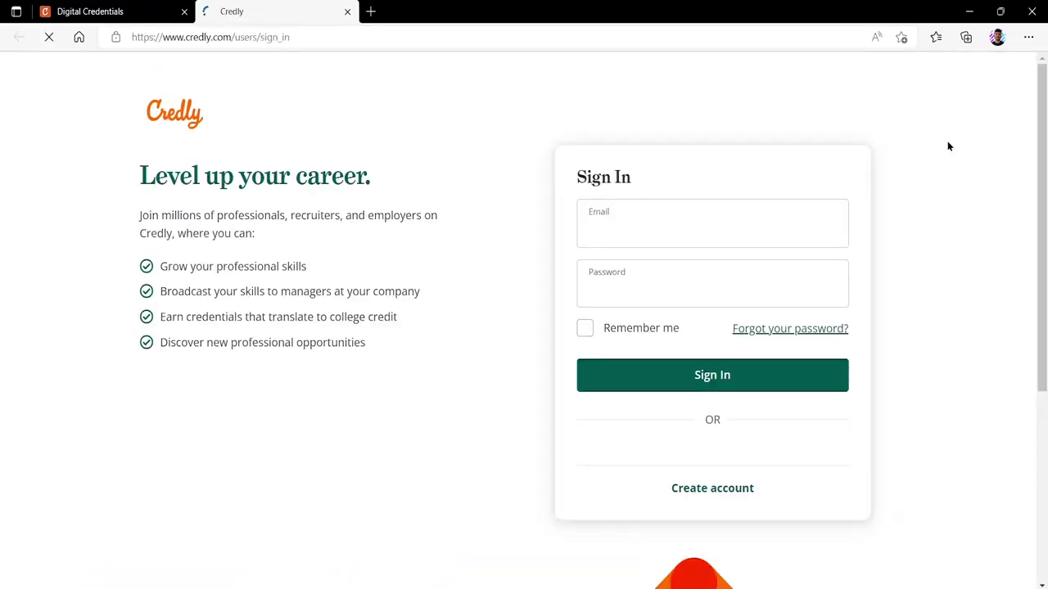
pyautogui.click(786, 222)
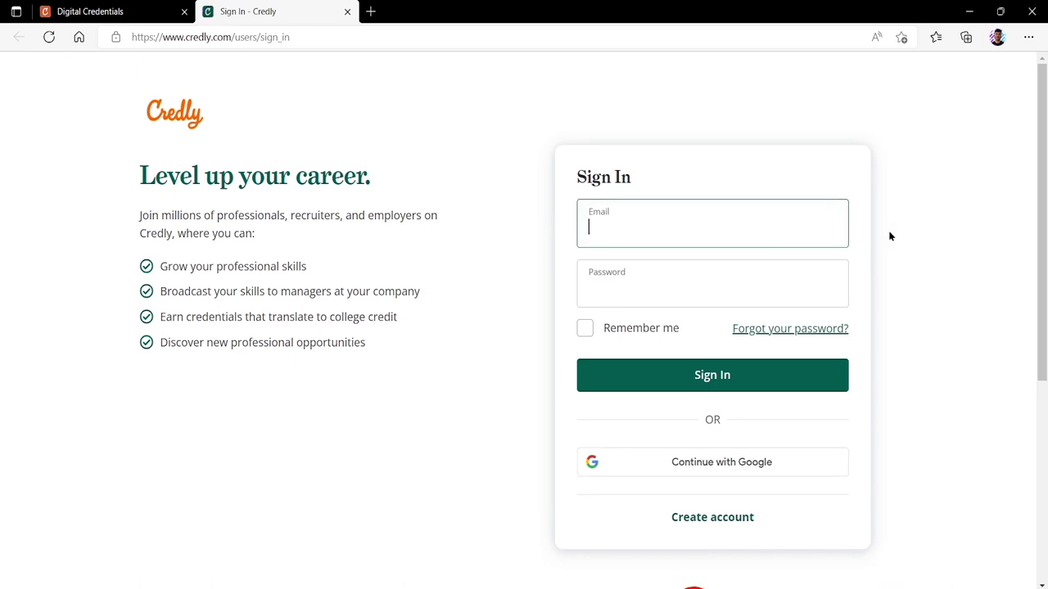
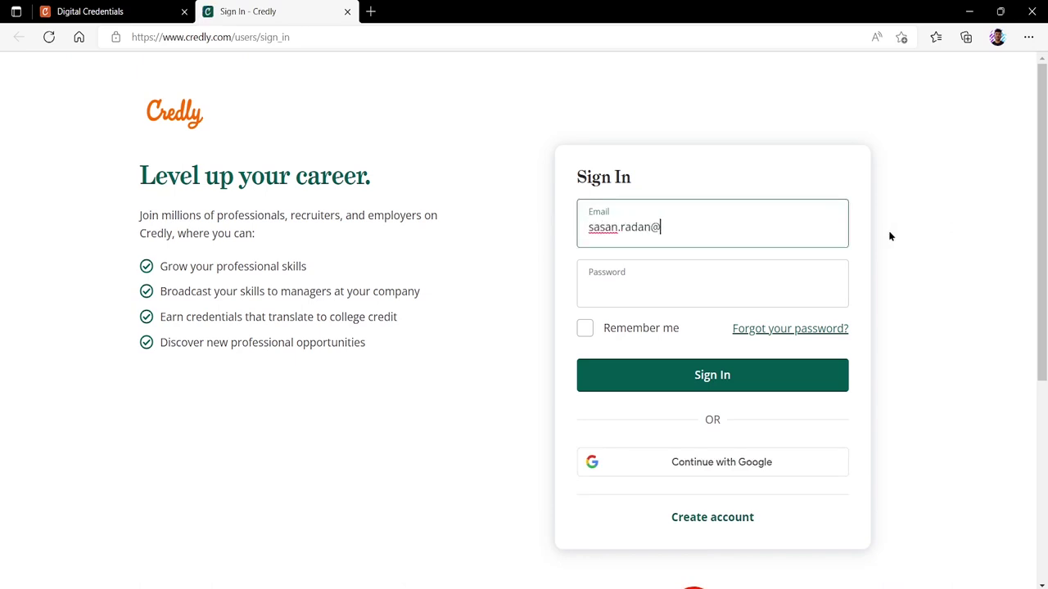
pyautogui.press('Tab')
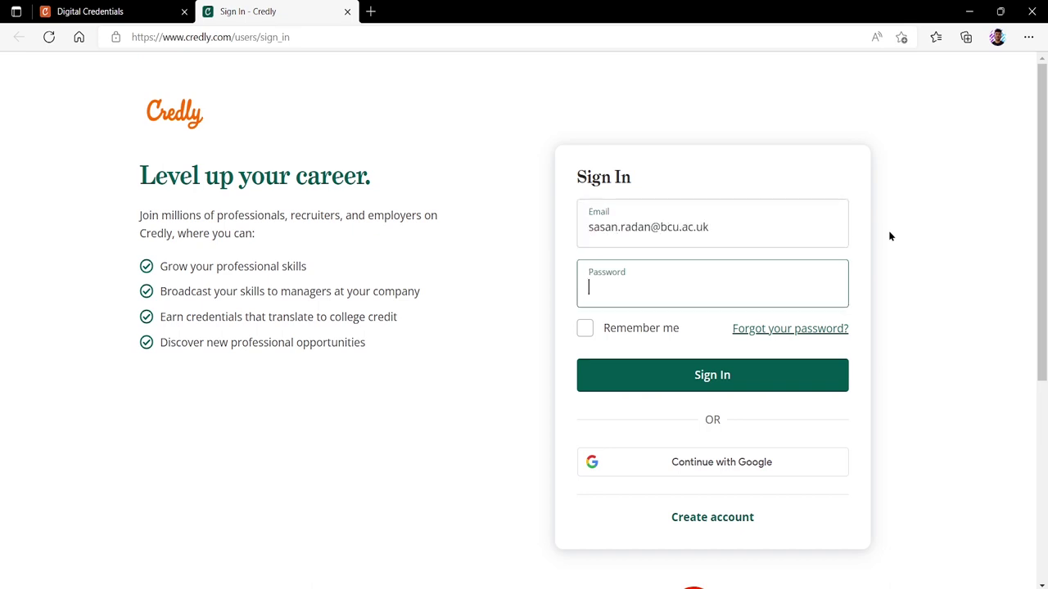
pyautogui.write('•••••••••••')
pyautogui.click(779, 377)
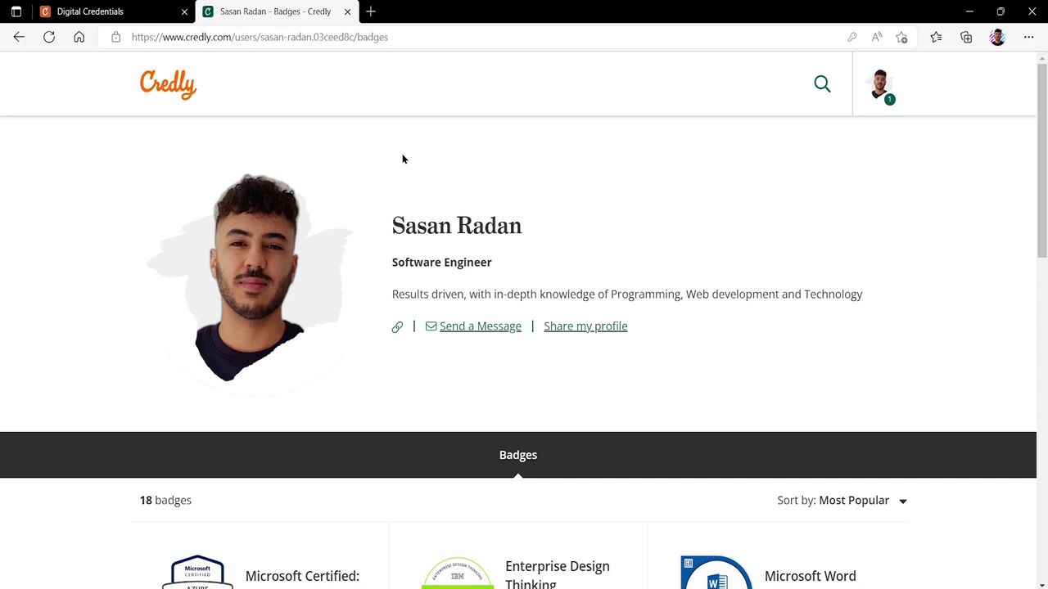
pyautogui.scroll(-4, 402, 159)
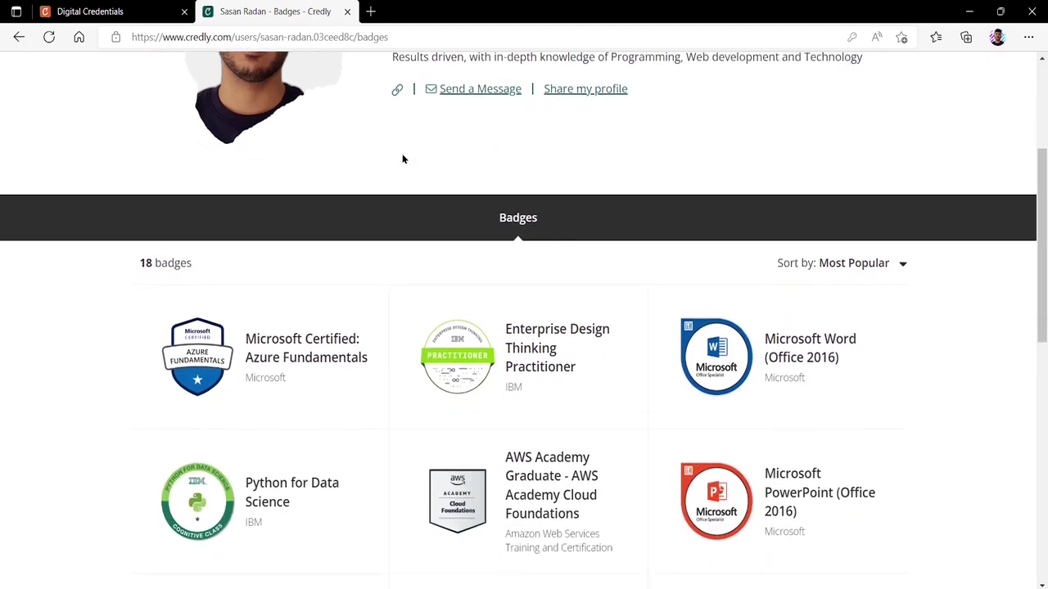
pyautogui.scroll(2, 402, 159)
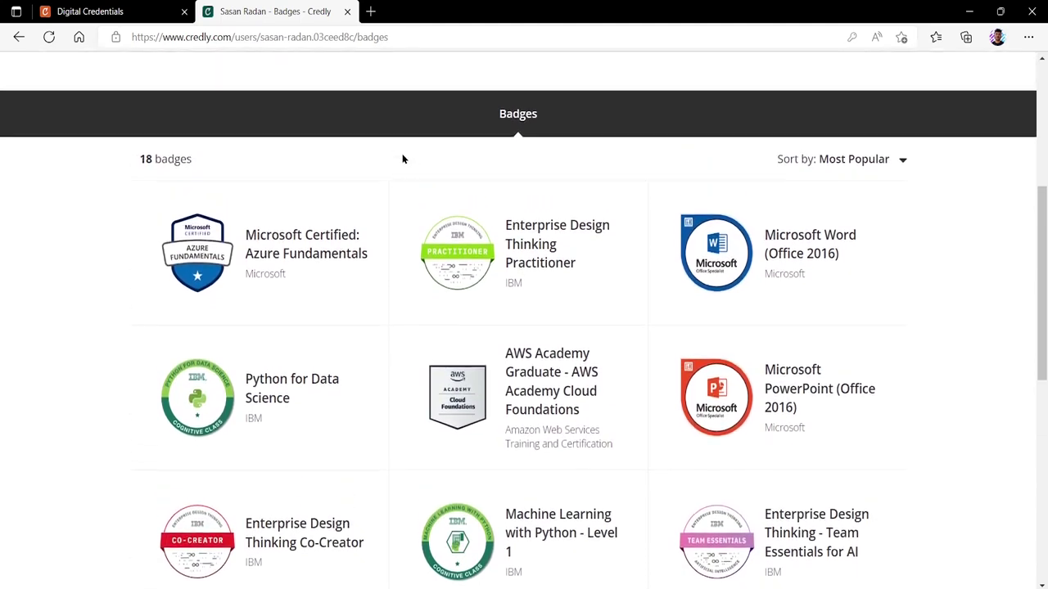
pyautogui.scroll(3, 402, 159)
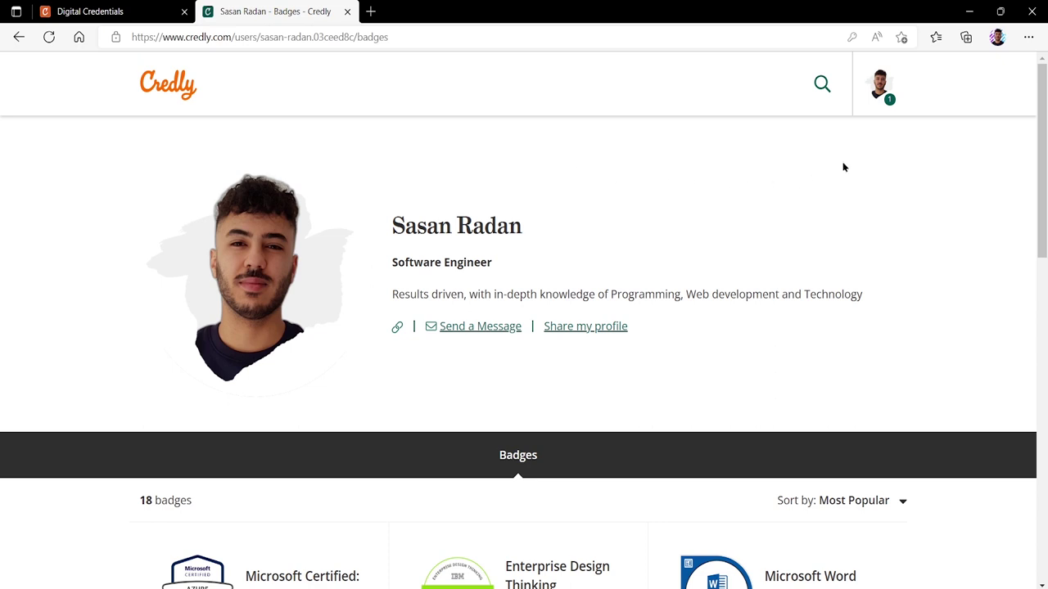
# Step: Open Settings from the account menu and view Connected Apps, then the Organizations auto-accept settings
pyautogui.click(880, 96)
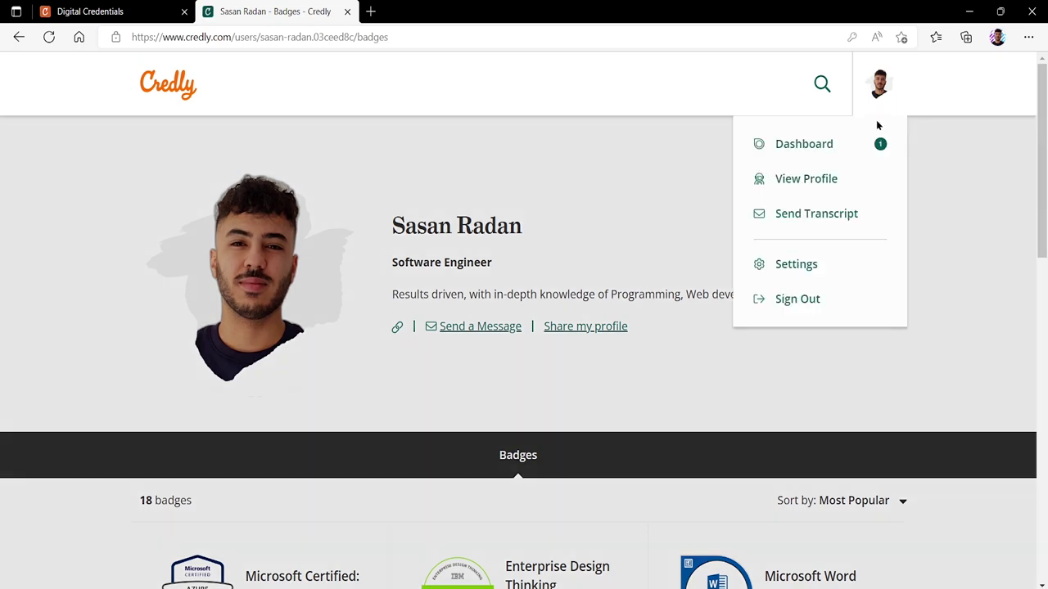
pyautogui.click(796, 264)
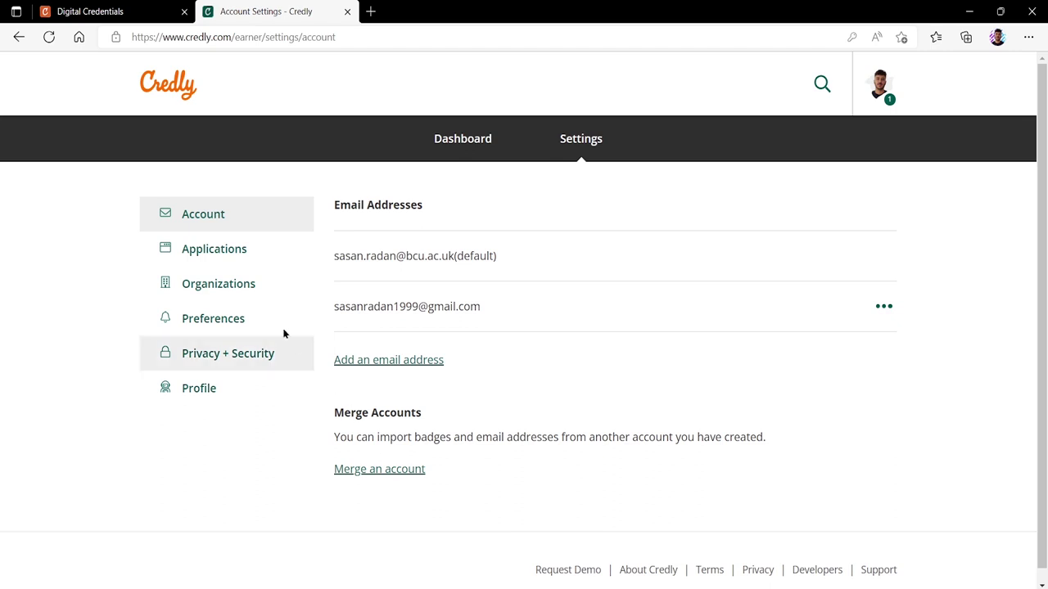
pyautogui.click(221, 259)
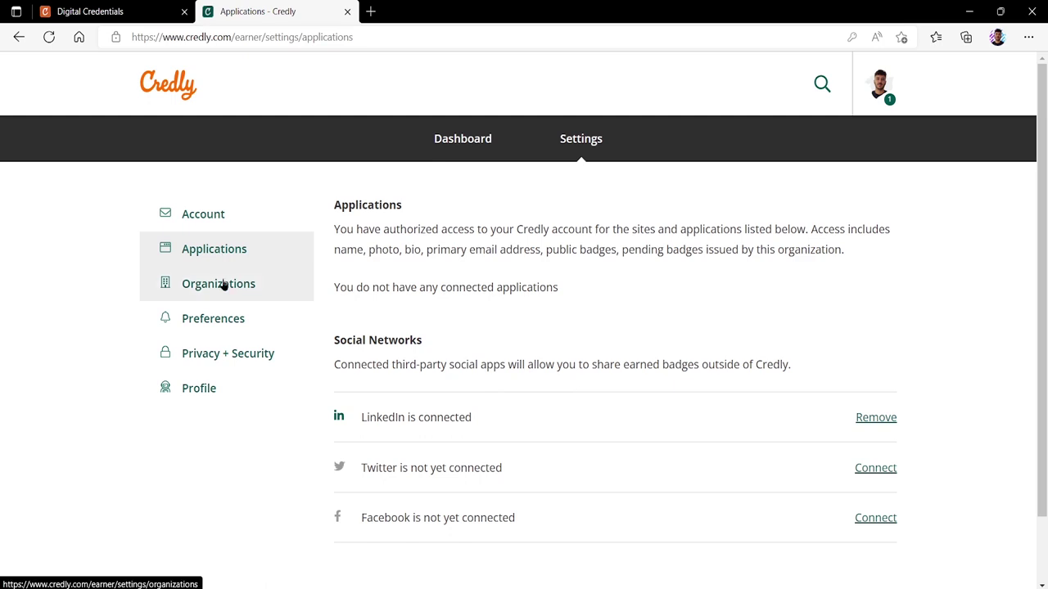
pyautogui.click(222, 285)
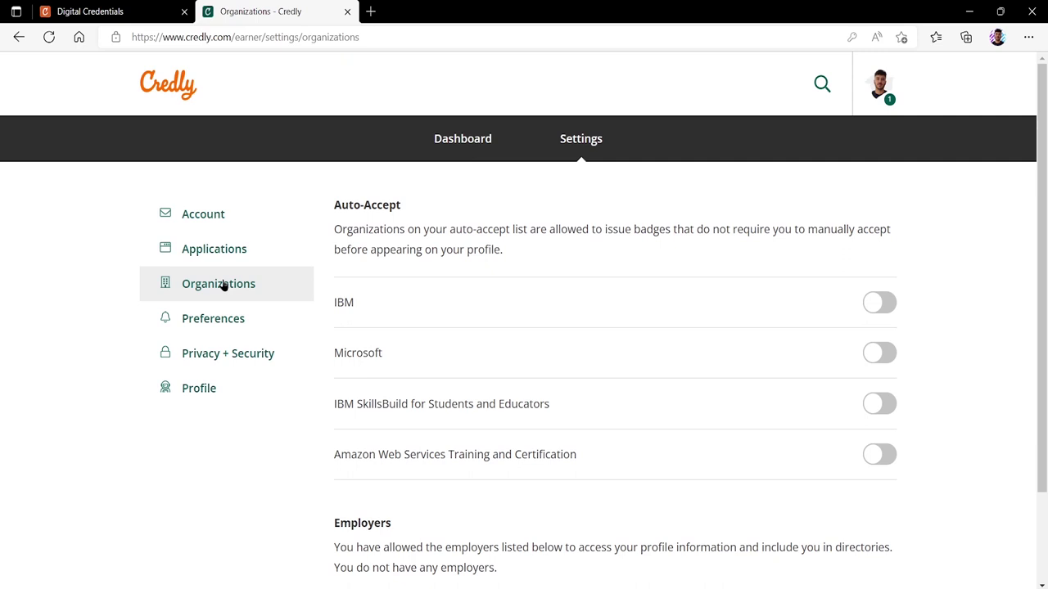
# Step: Review the Profile settings' position, website and Credly URL fields, then go to the Dashboard
pyautogui.click(209, 394)
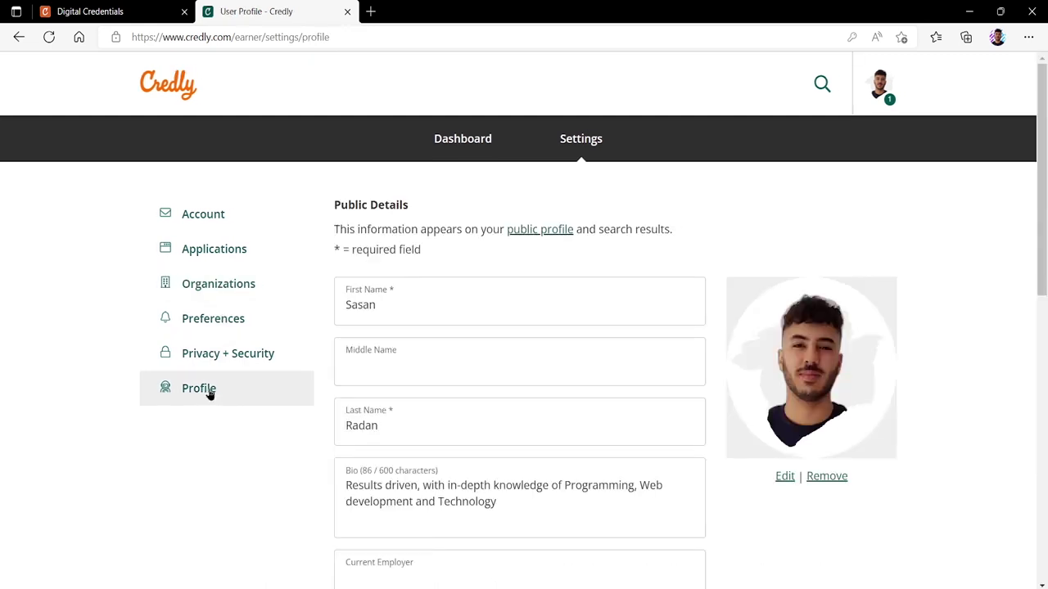
pyautogui.scroll(-1, 308, 442)
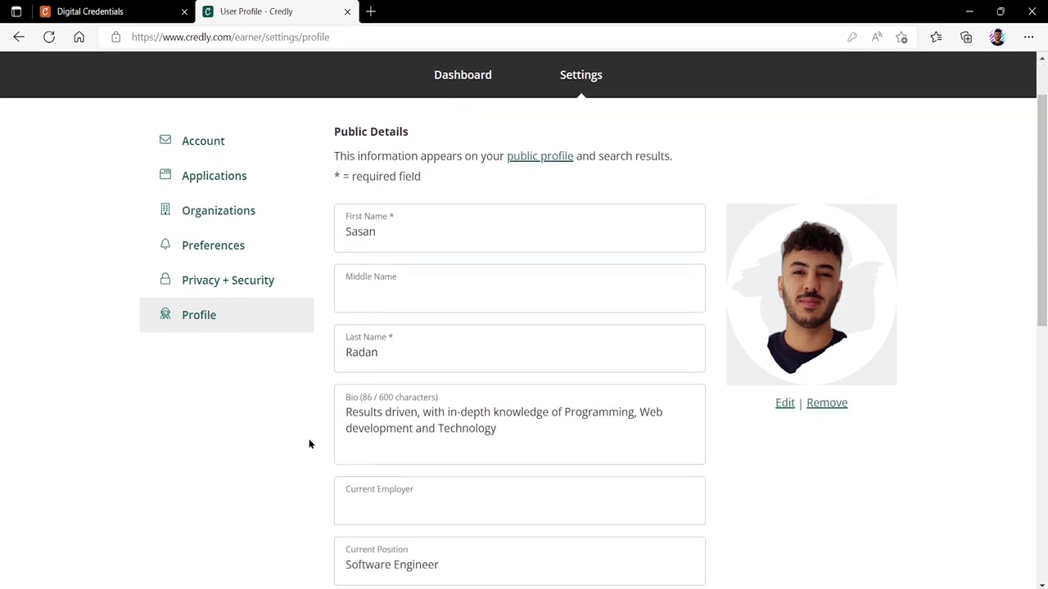
pyautogui.scroll(-1, 309, 444)
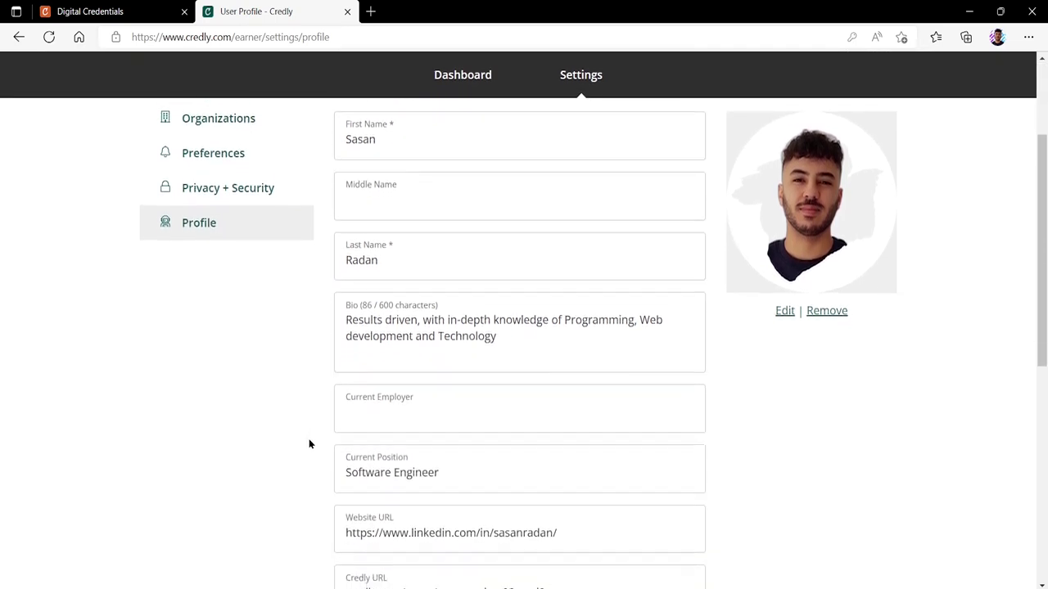
pyautogui.scroll(-1, 310, 446)
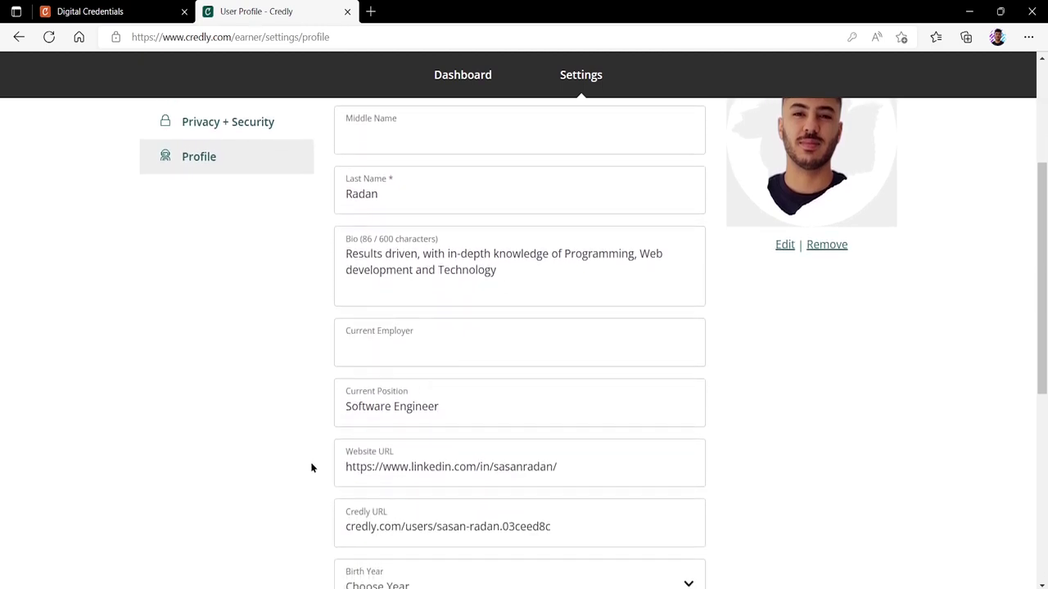
pyautogui.click(373, 519)
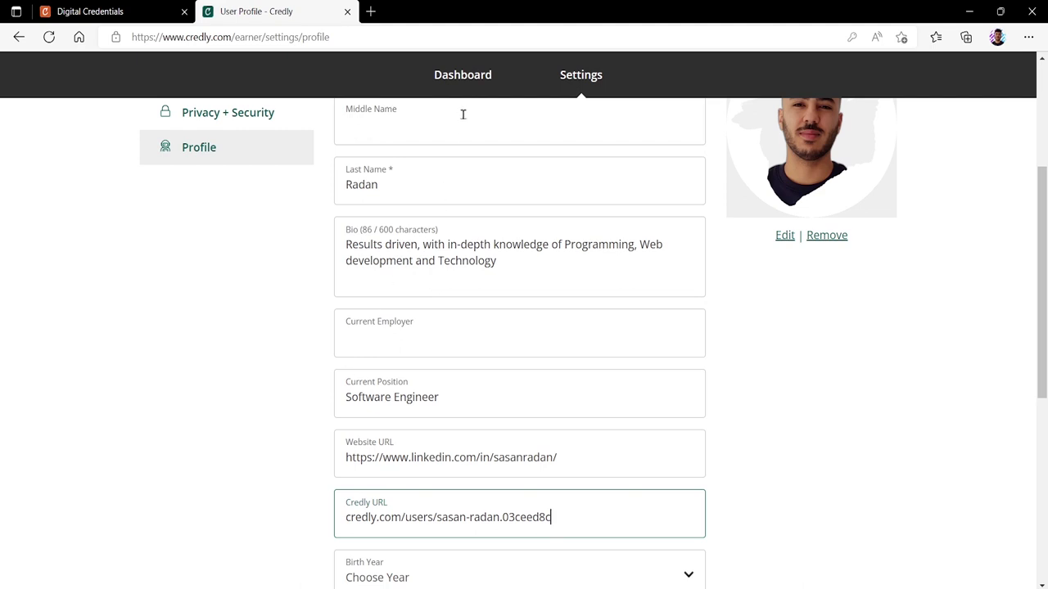
pyautogui.click(464, 75)
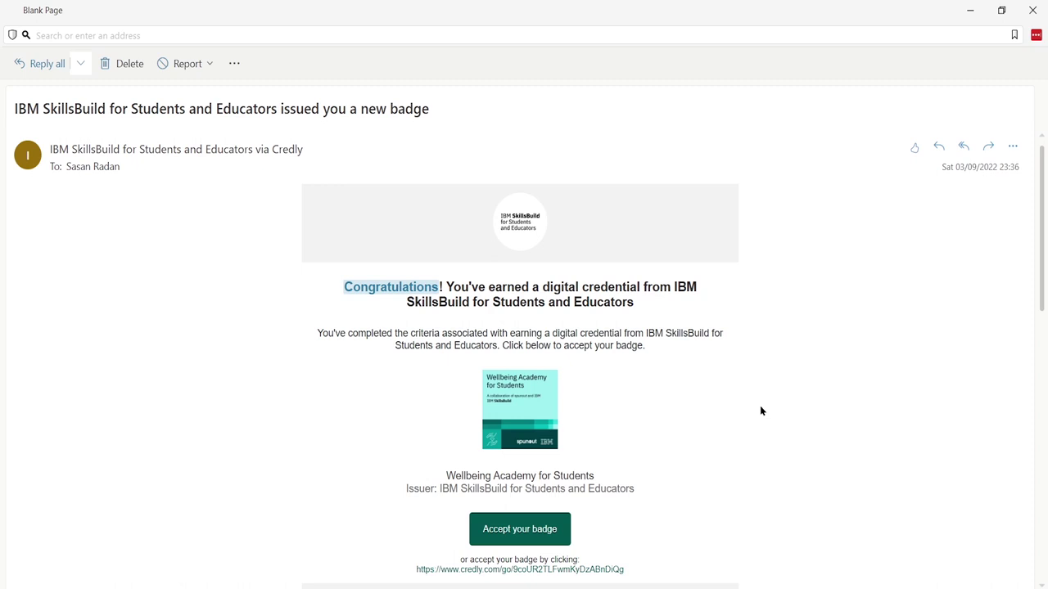
# Step: Follow the 'Accept your badge' link in the IBM SkillsBuild Wellbeing Academy for Students e-mail
pyautogui.click(547, 534)
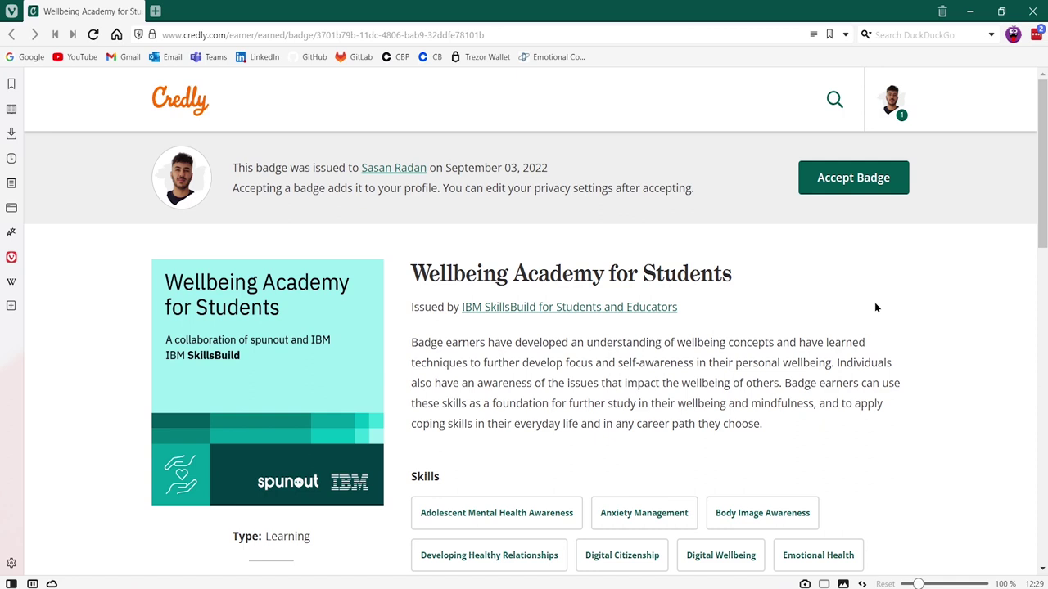
# Step: Accept the Wellbeing Academy for Students badge, keeping it Public with Auto Accept on
pyautogui.scroll(-1, 875, 307)
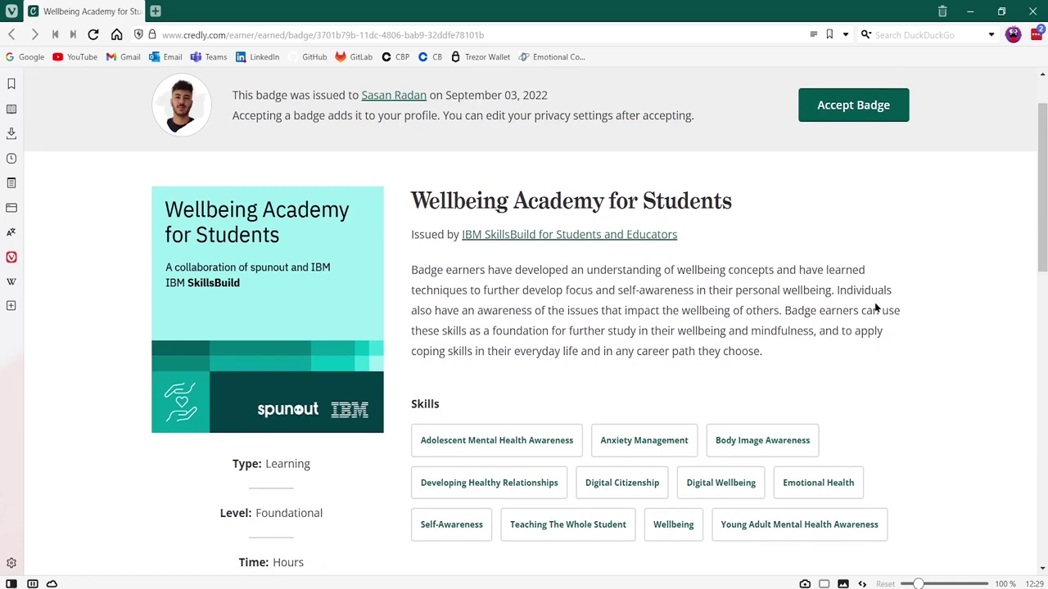
pyautogui.scroll(-3, 875, 307)
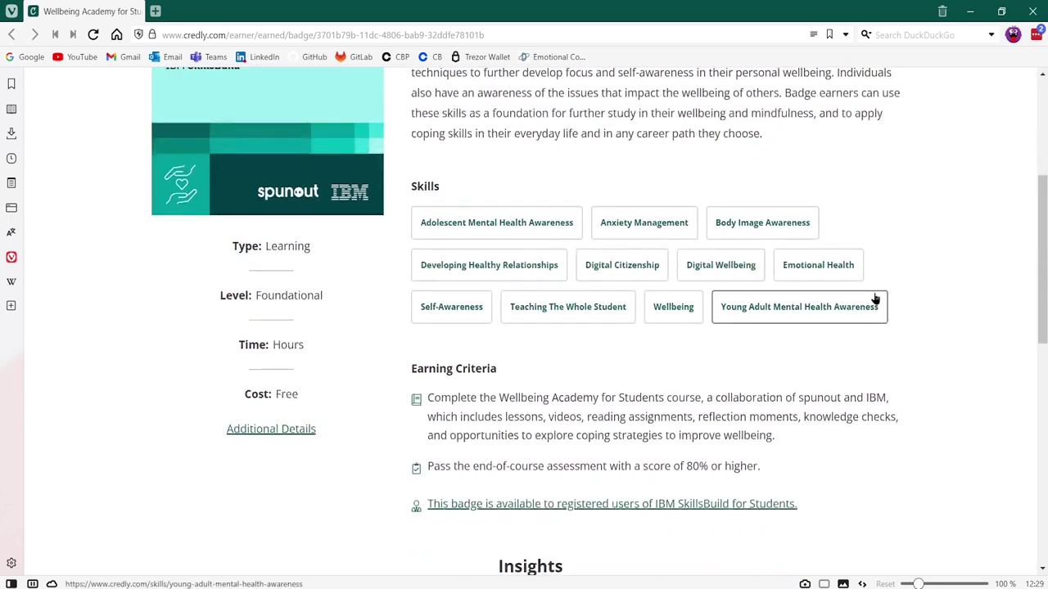
pyautogui.scroll(4, 874, 303)
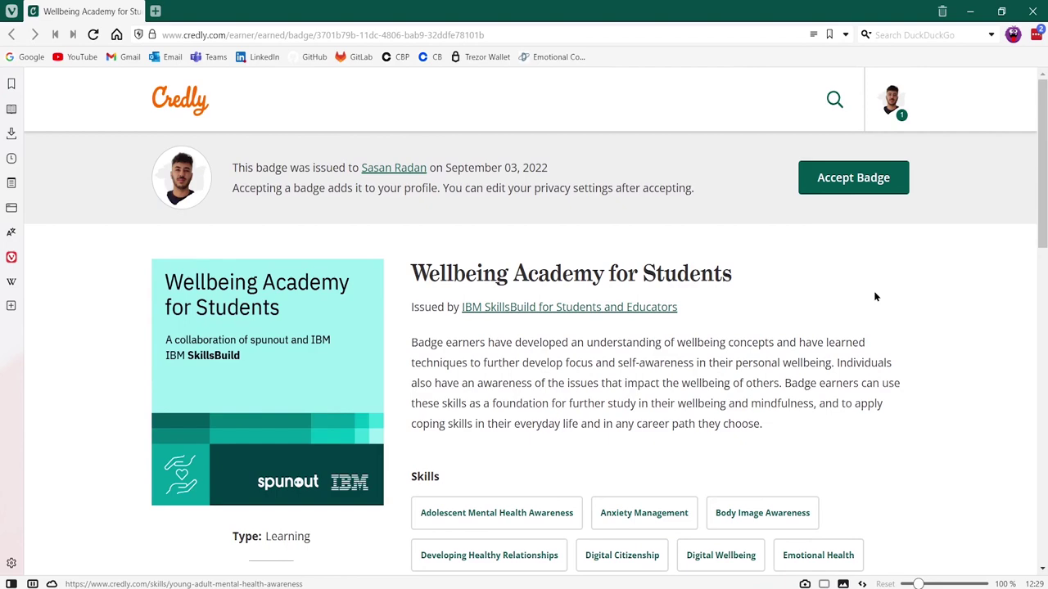
pyautogui.click(861, 188)
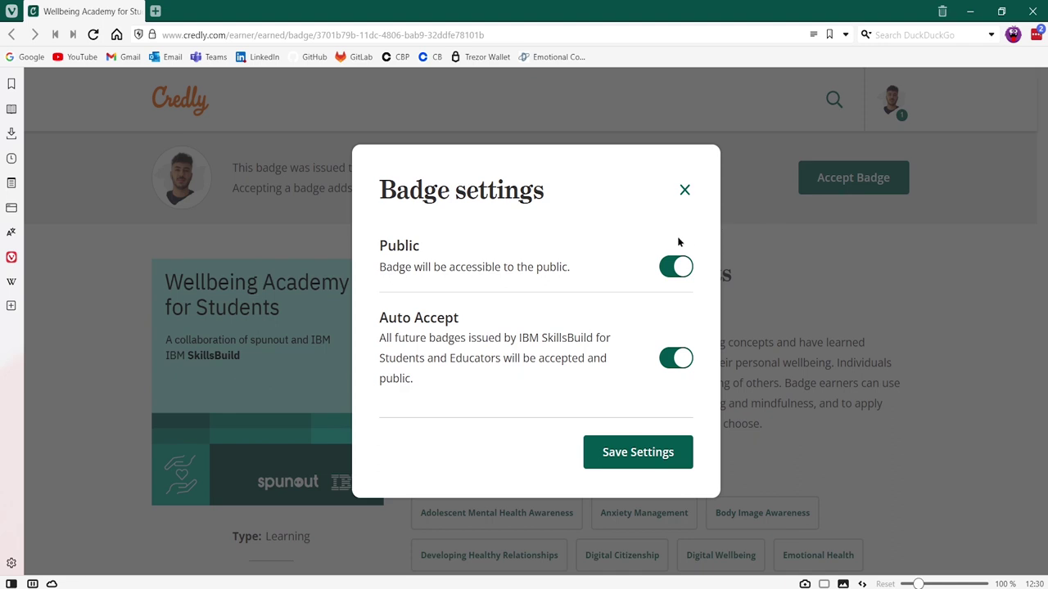
pyautogui.click(648, 456)
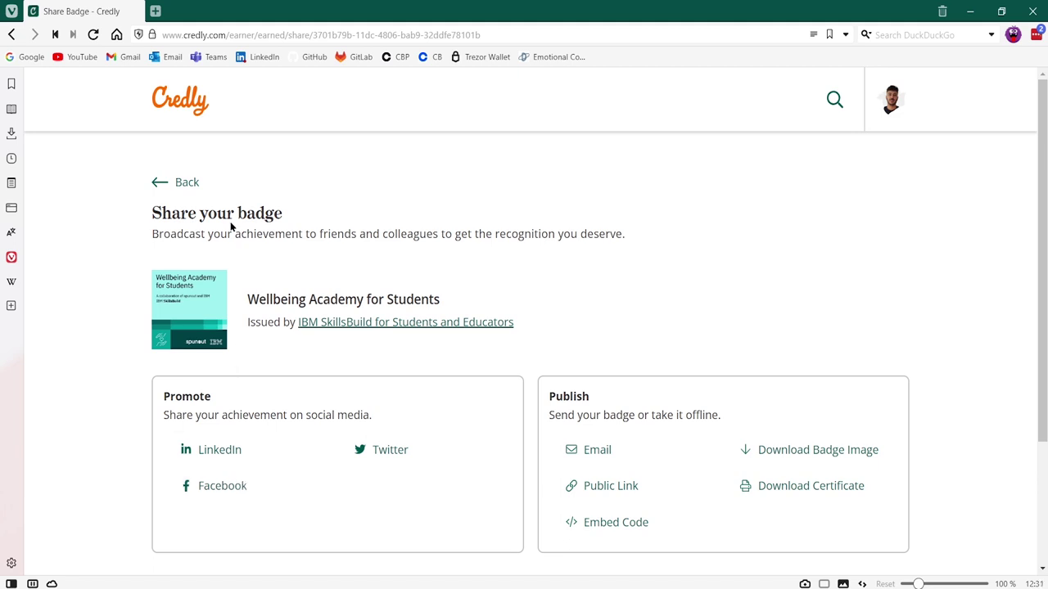
# Step: Return from the Share your badge page to the badge's detail page
pyautogui.click(184, 187)
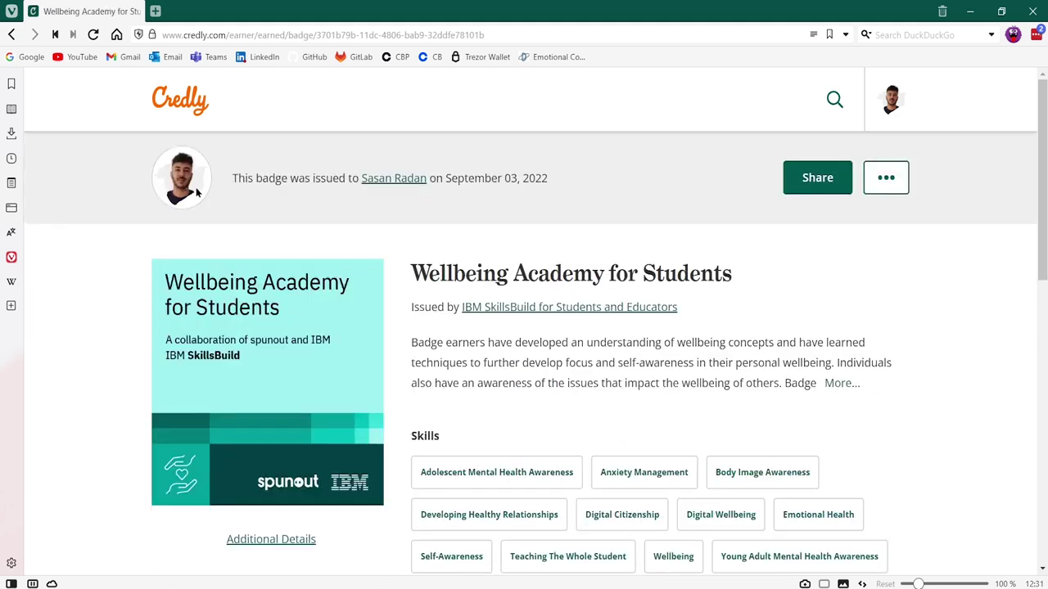
# Step: Open the recipient's profile and scroll its 19 badges down to Wellbeing Academy for Students
pyautogui.click(391, 185)
pyautogui.scroll(-2, 386, 193)
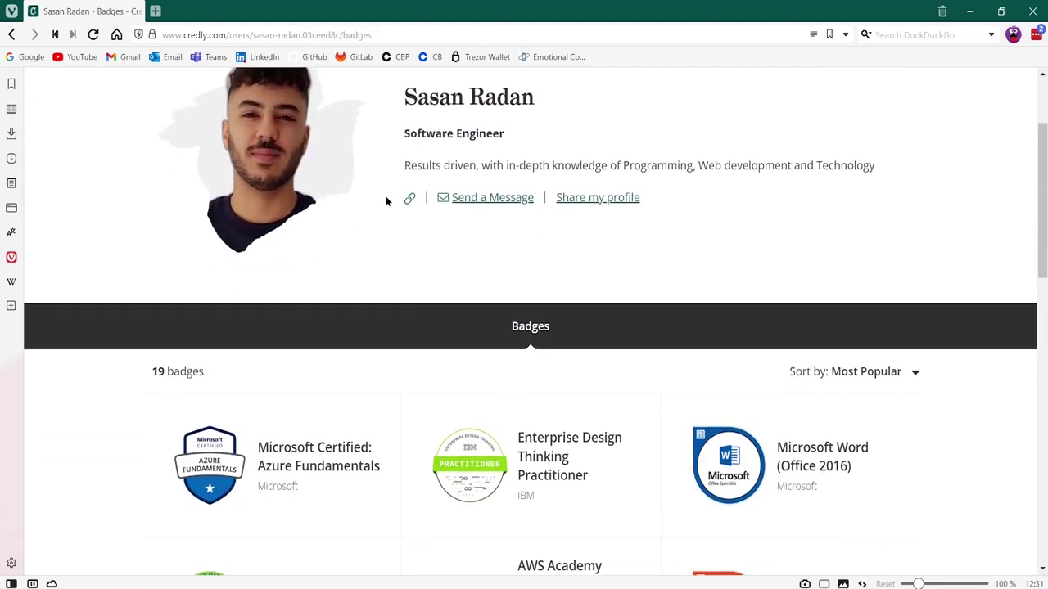
pyautogui.scroll(-2, 386, 195)
pyautogui.scroll(-7, 384, 205)
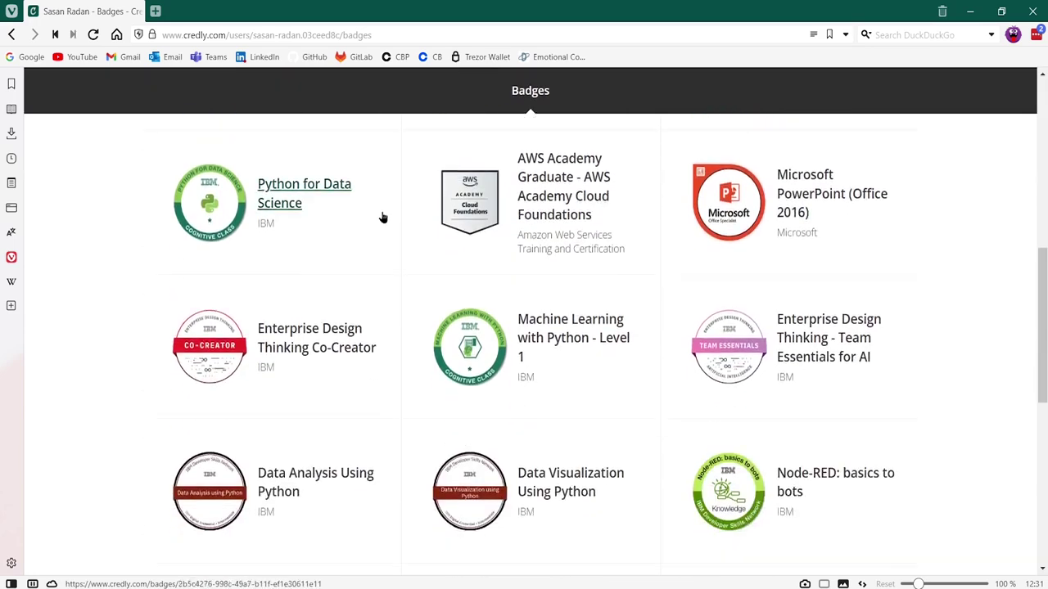
pyautogui.scroll(-2, 383, 217)
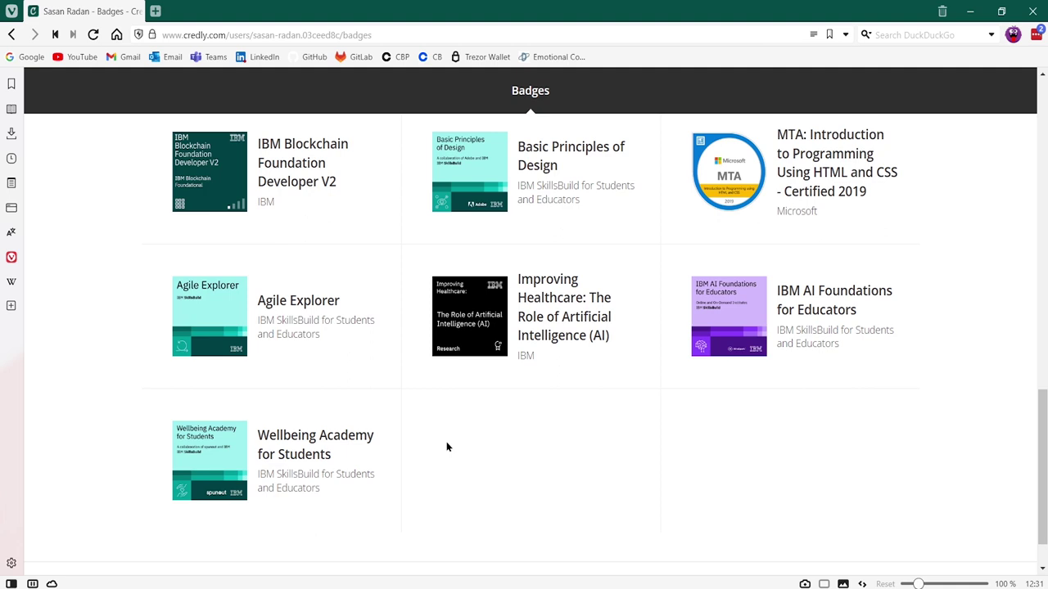
pyautogui.scroll(-1, 466, 417)
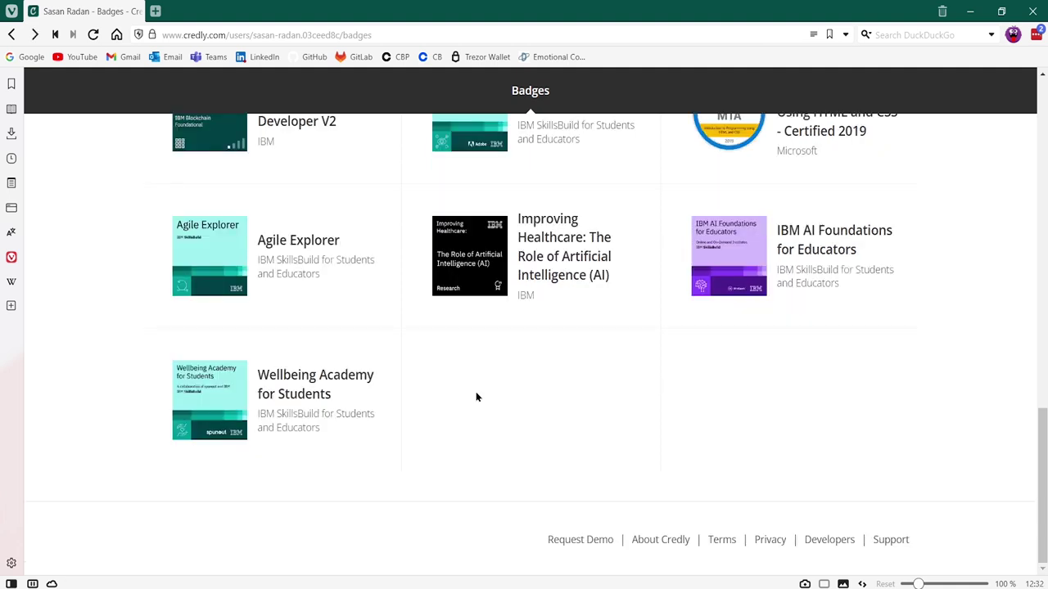
# Step: Open the Wellbeing Academy for Students badge and run its verification
pyautogui.click(344, 391)
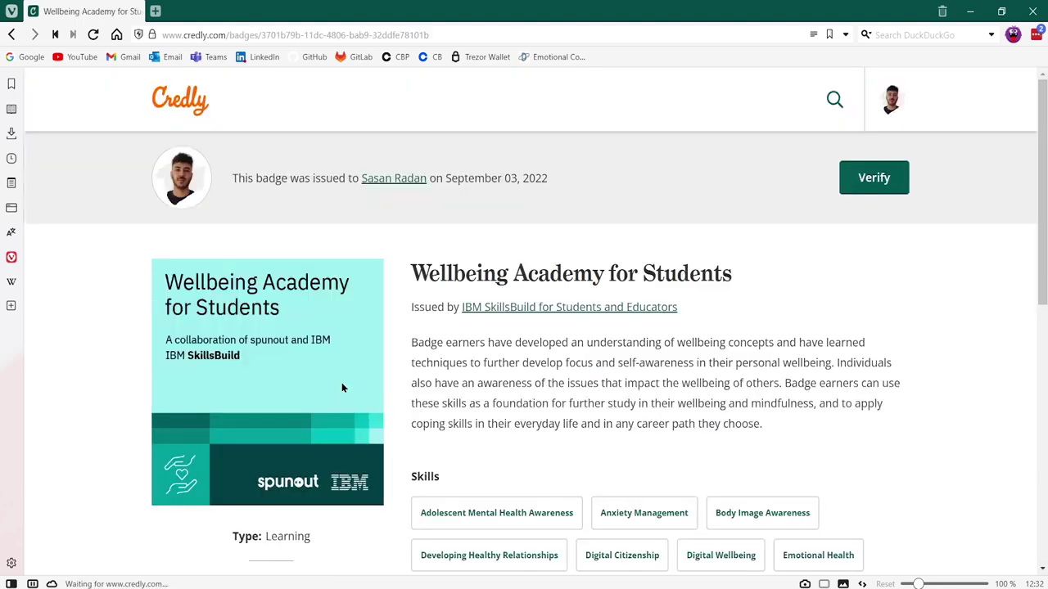
pyautogui.click(878, 193)
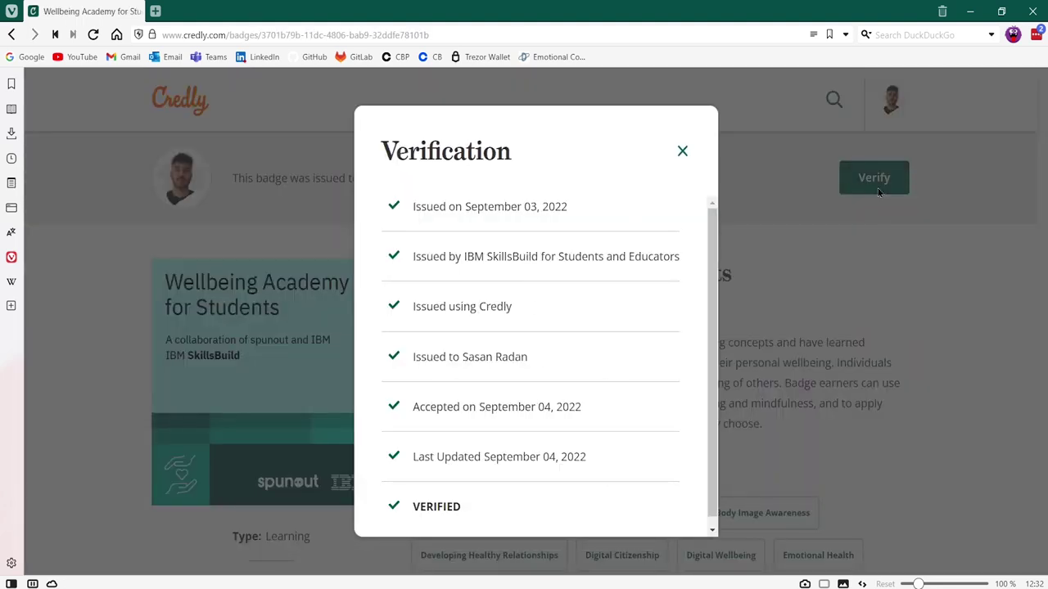